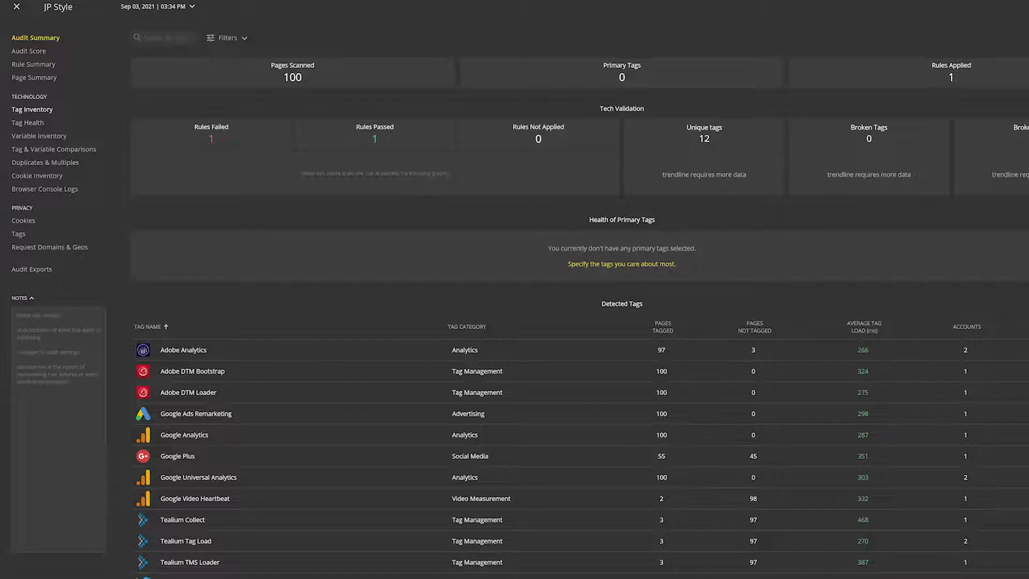
# - View the JP Style audit's Tag Inventory report with its 12 unique tags across 5 categories
pyautogui.click(33, 108)
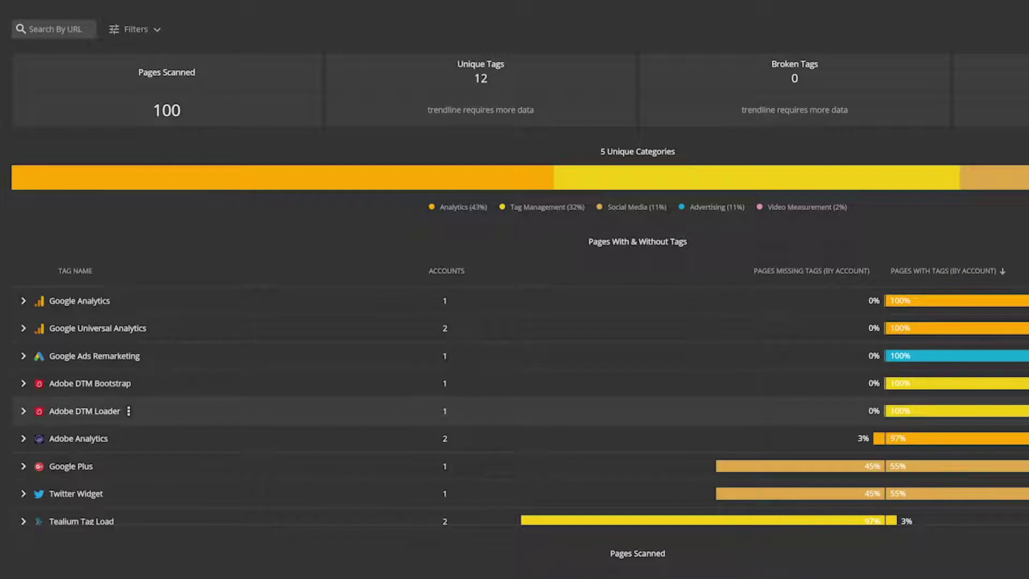
pyautogui.scroll(-2, 515, 411)
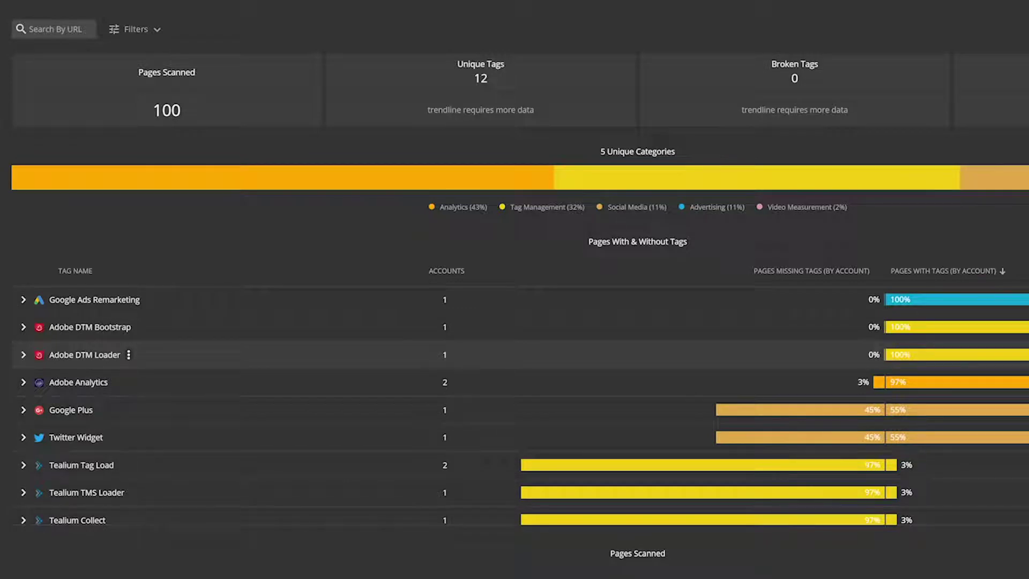
pyautogui.scroll(-1, 515, 403)
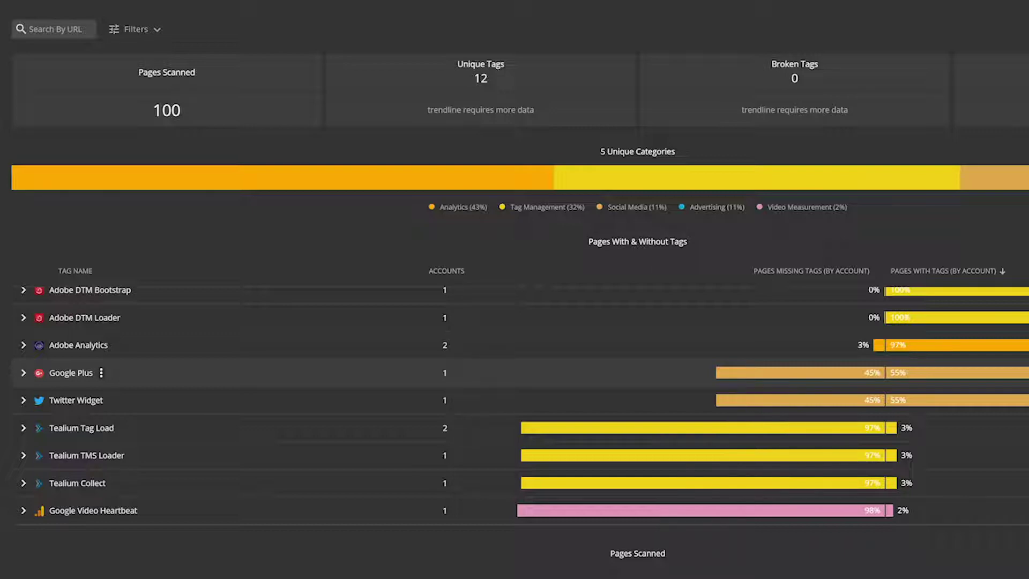
pyautogui.scroll(-1, 515, 362)
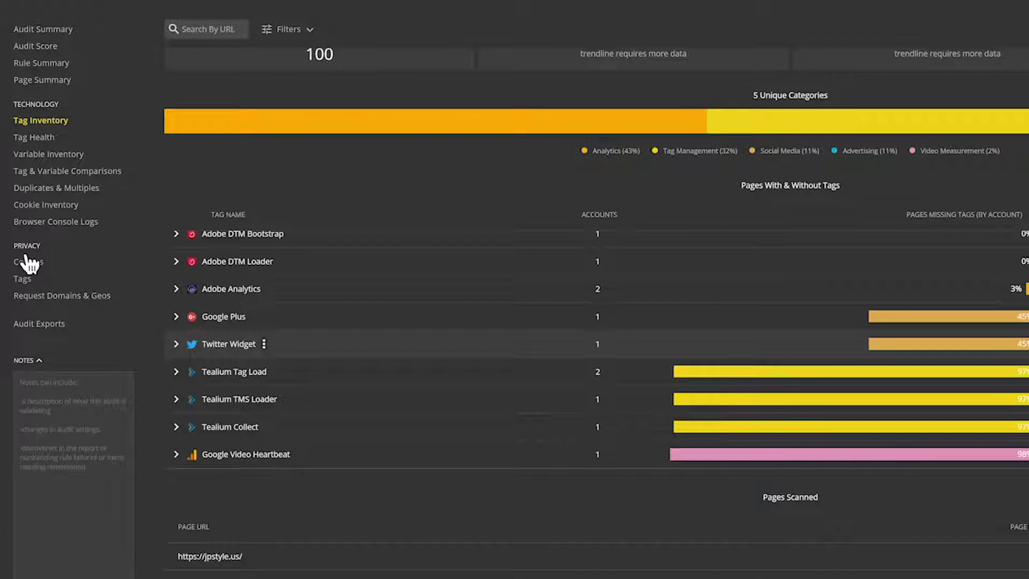
# - View the audit's Cookie Inventory report listing the 28 jpstyle.us cookies
pyautogui.click(46, 207)
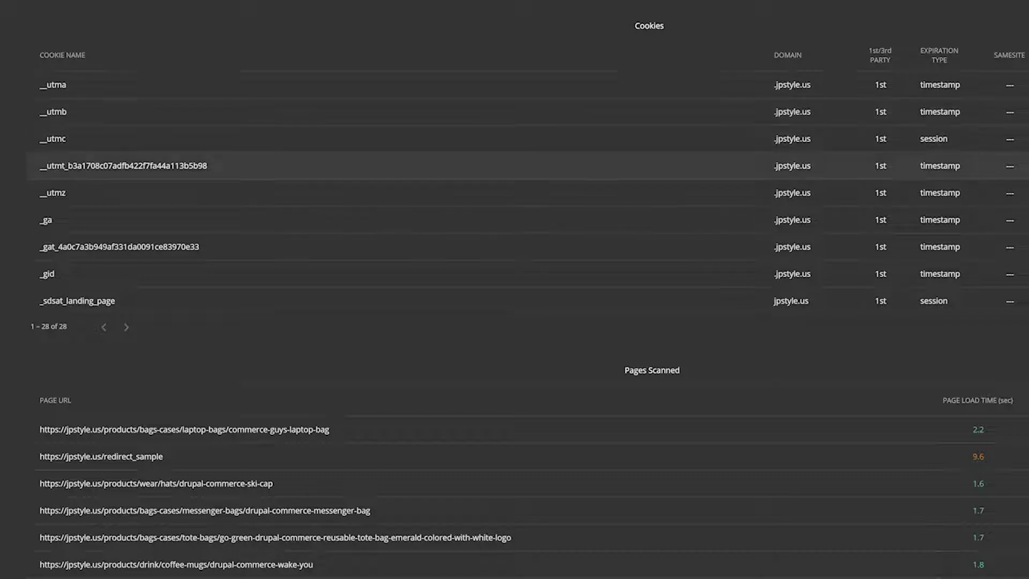
pyautogui.scroll(-1, 402, 163)
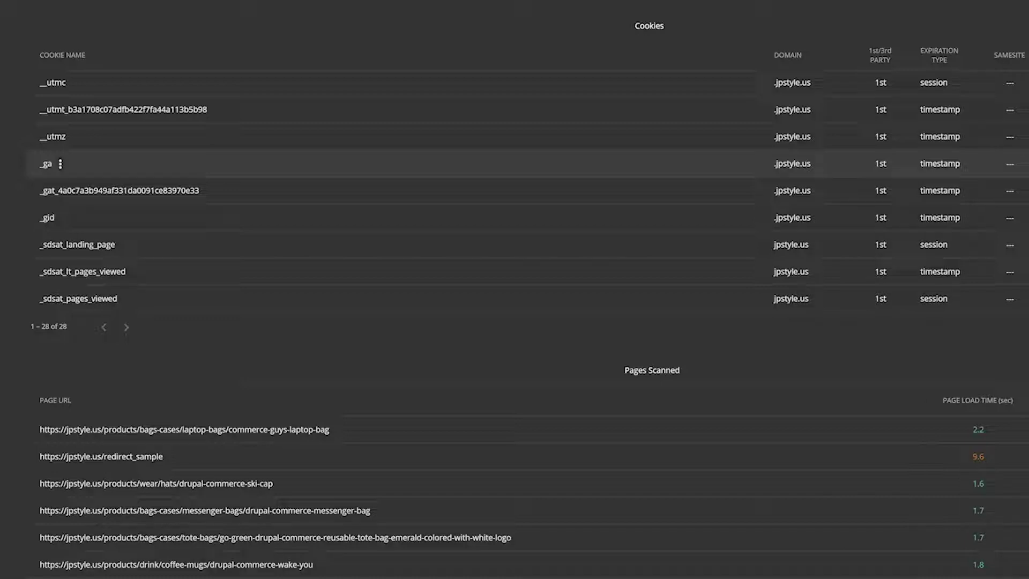
pyautogui.scroll(1, 402, 184)
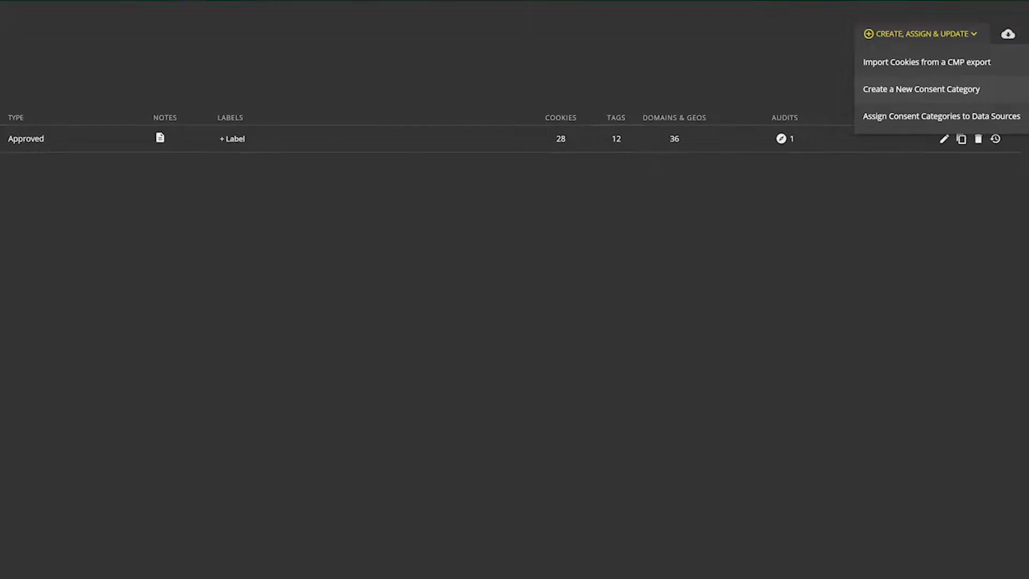
# - Start a new Approved consent category 'Accept All Cookie' based on the JP Style audit
pyautogui.click(922, 89)
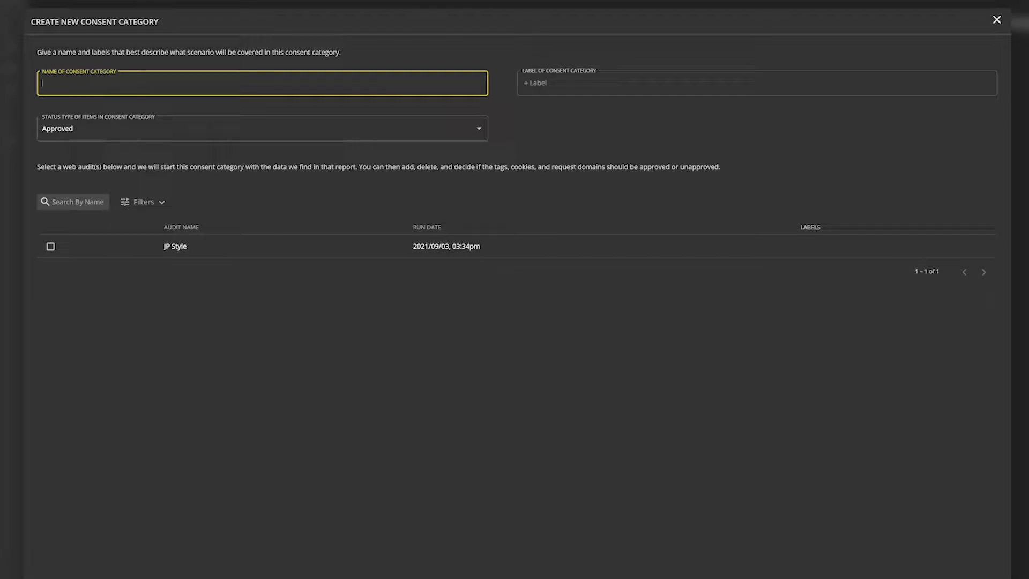
pyautogui.write('Accept A')
pyautogui.write('ll Cookie')
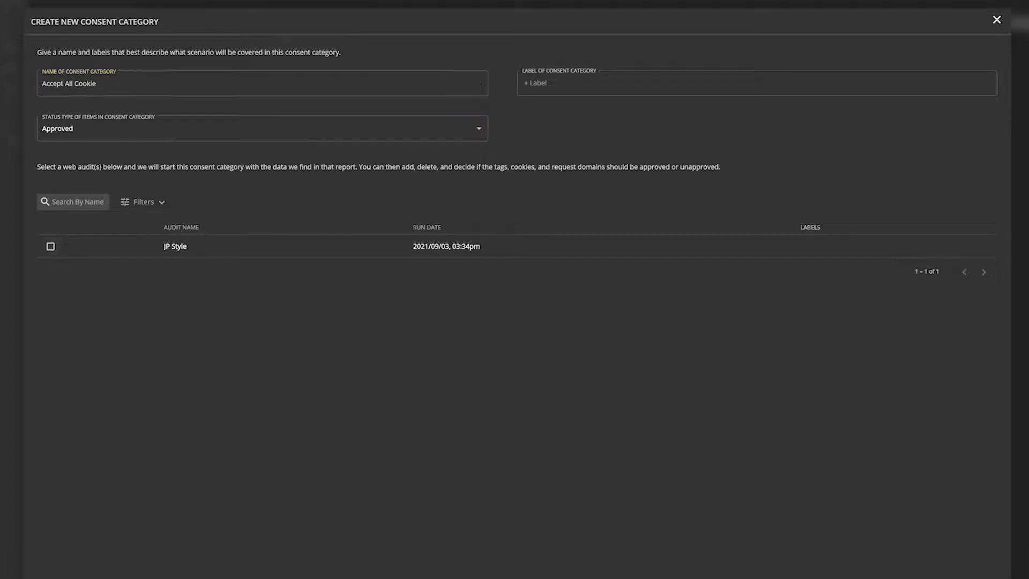
pyautogui.click(51, 246)
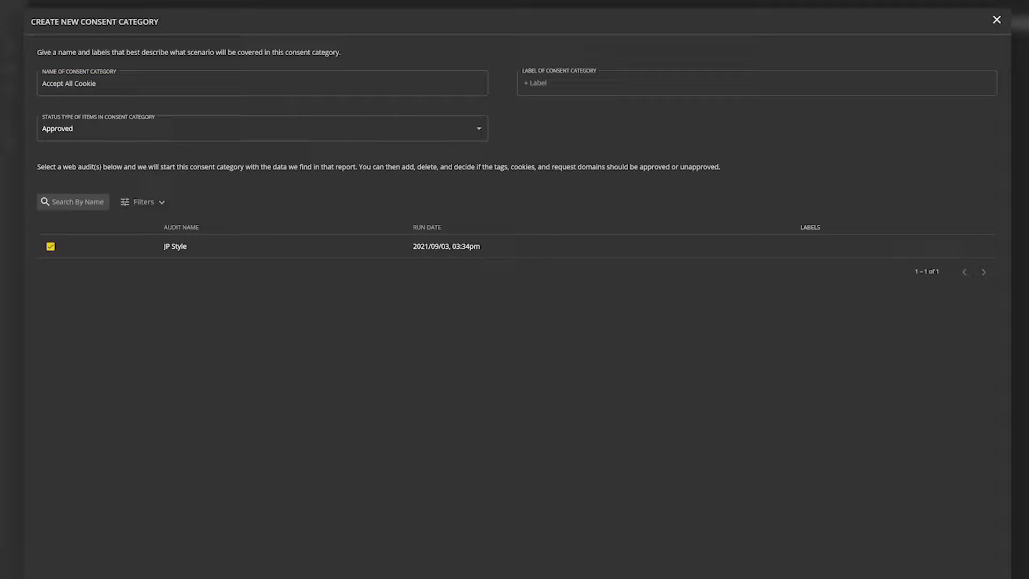